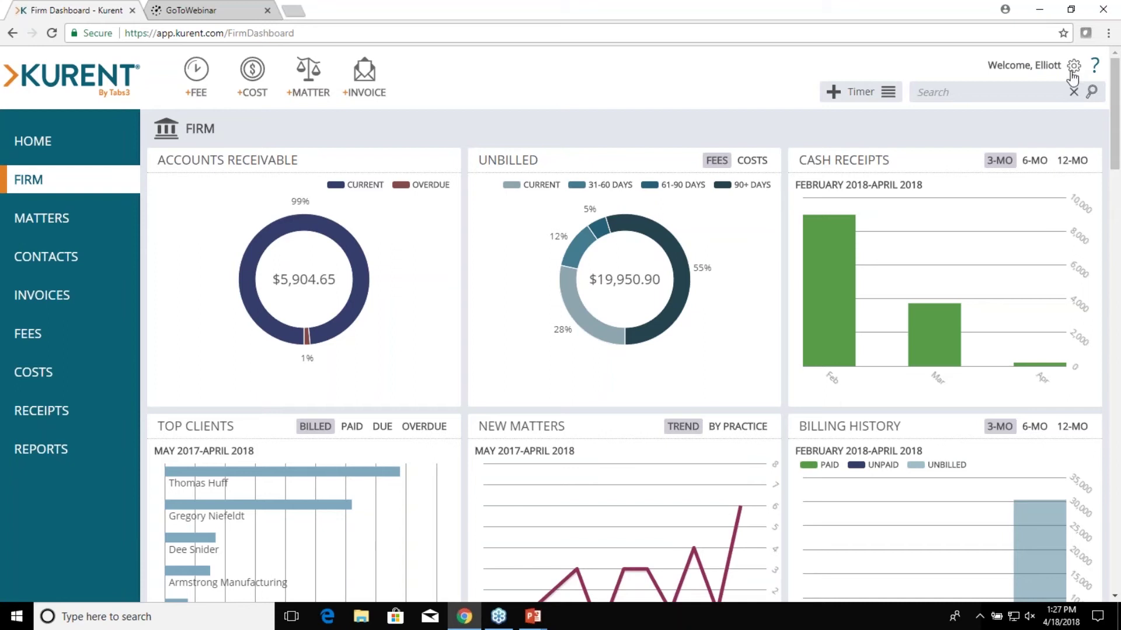
- Open the Firm Settings page to see the available account, billing and integration settings
{"action": "left_click", "coordinate": [1072, 71]}
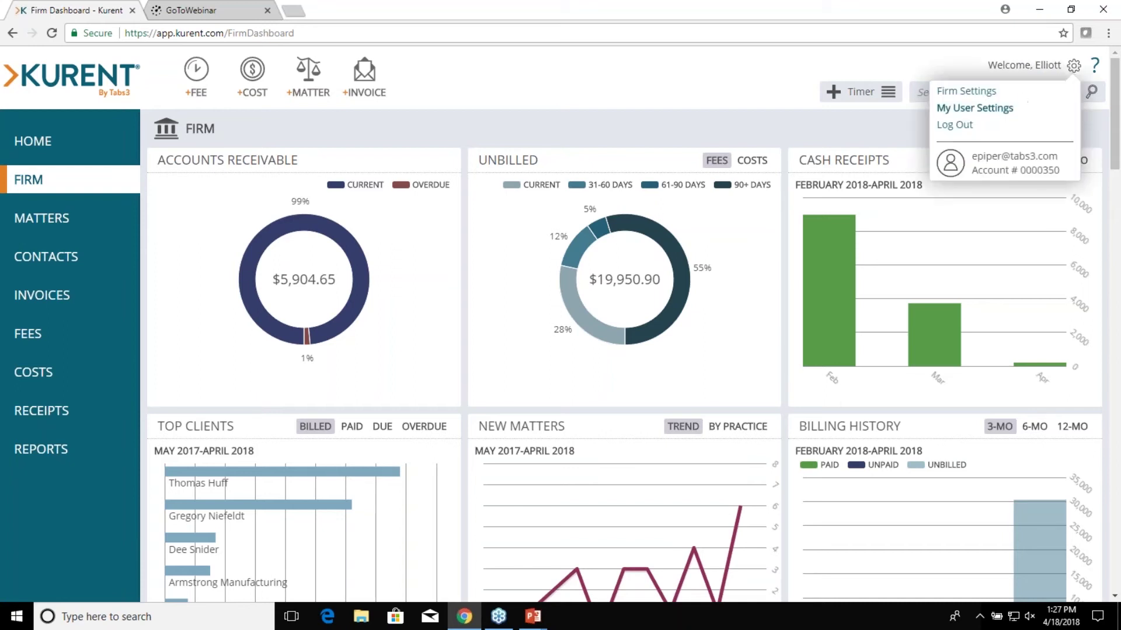
{"action": "left_click", "coordinate": [966, 91]}
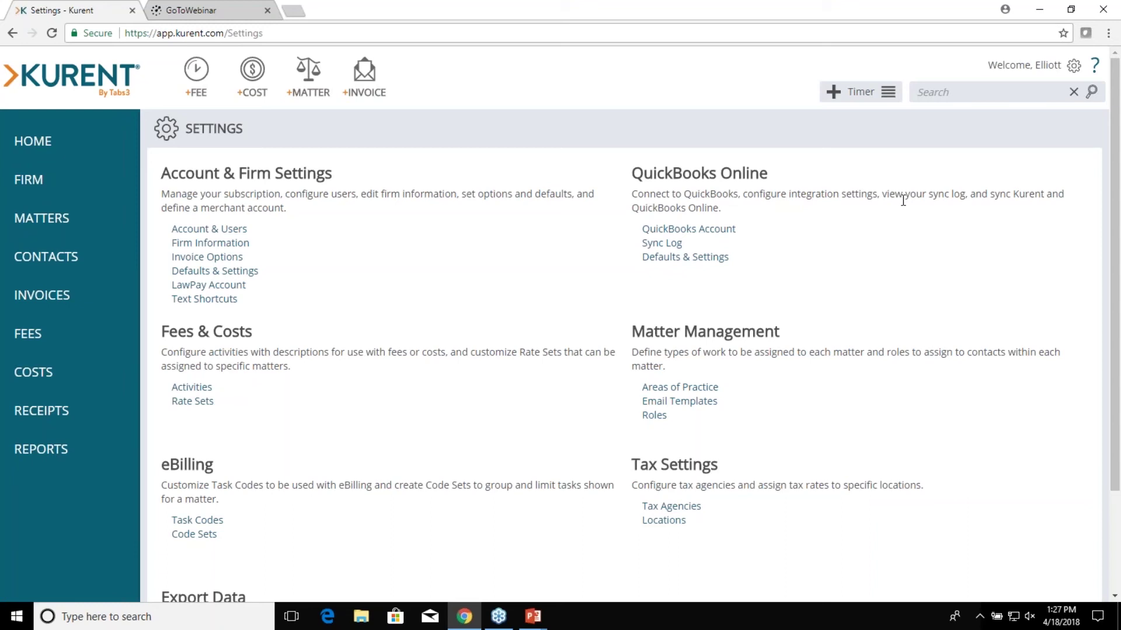
{"action": "key", "text": "alt+Tab"}
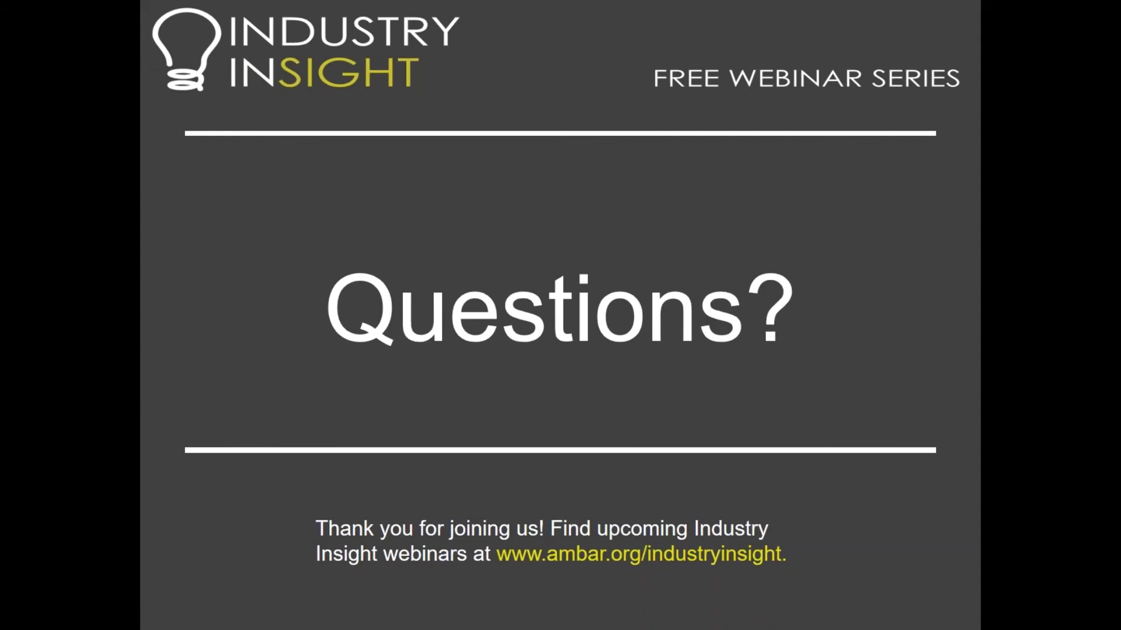
{"action": "key", "text": "alt+Tab"}
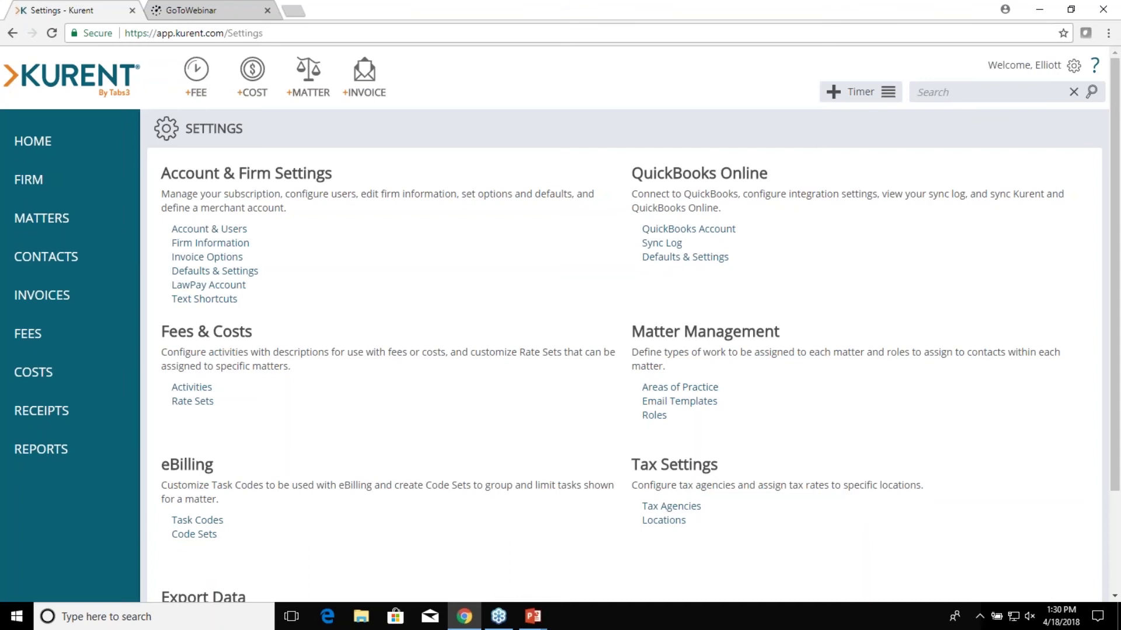
- Review the Armstrong Manufacturing General Legal Counsel matter's dashboard and the firm's invoice list
{"action": "left_click", "coordinate": [44, 217]}
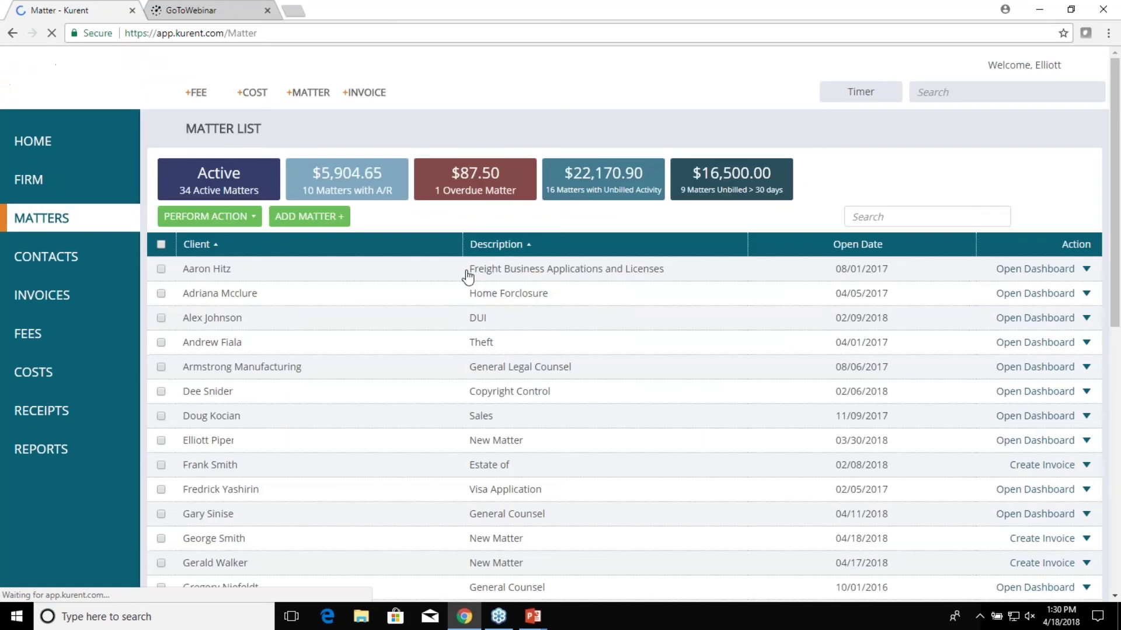
{"action": "left_click", "coordinate": [238, 371]}
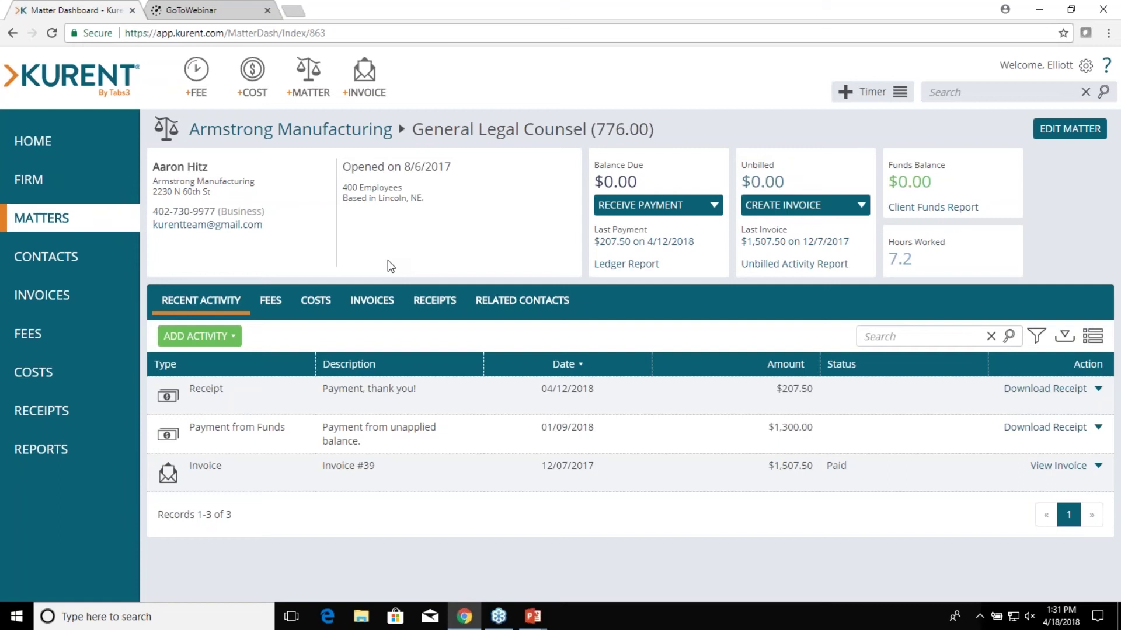
{"action": "left_click", "coordinate": [76, 301]}
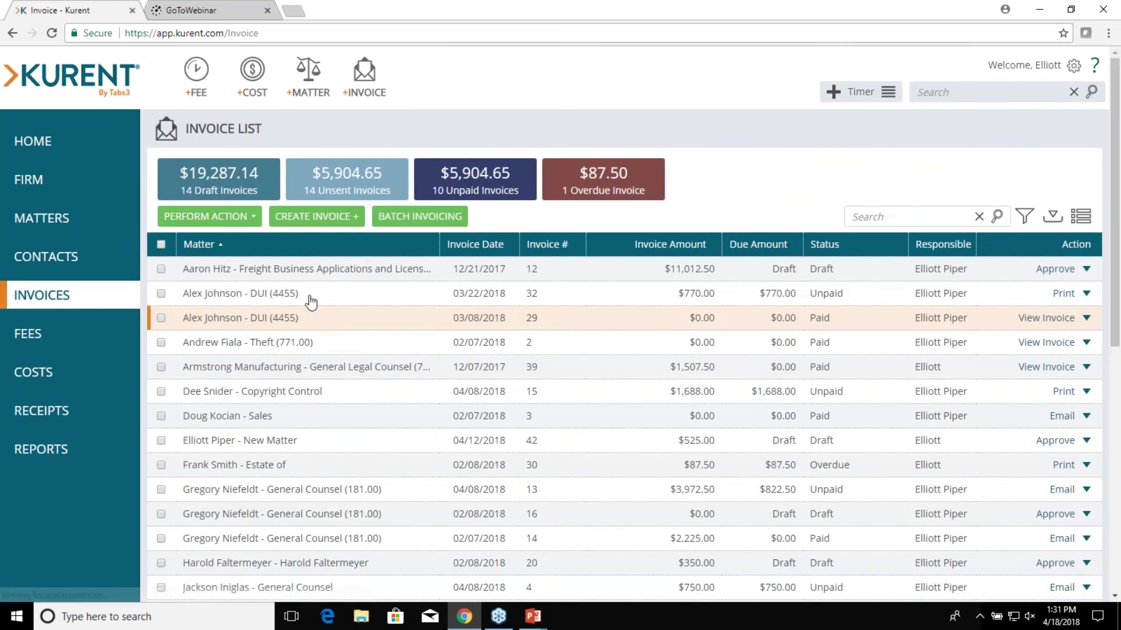
{"action": "left_click", "coordinate": [313, 367]}
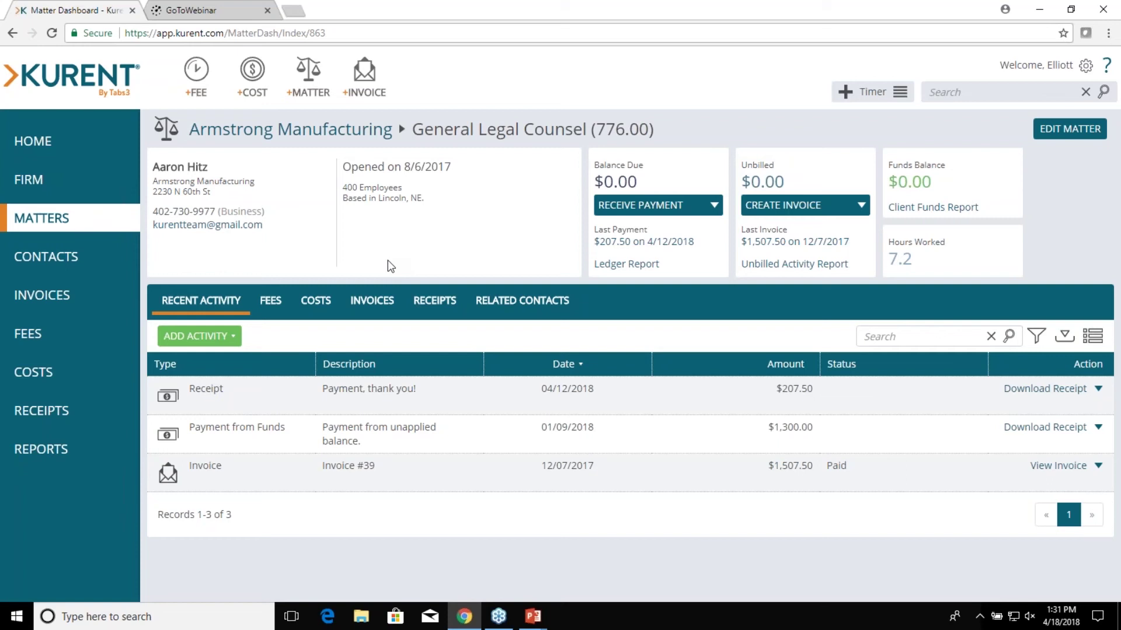
{"action": "left_click", "coordinate": [74, 302]}
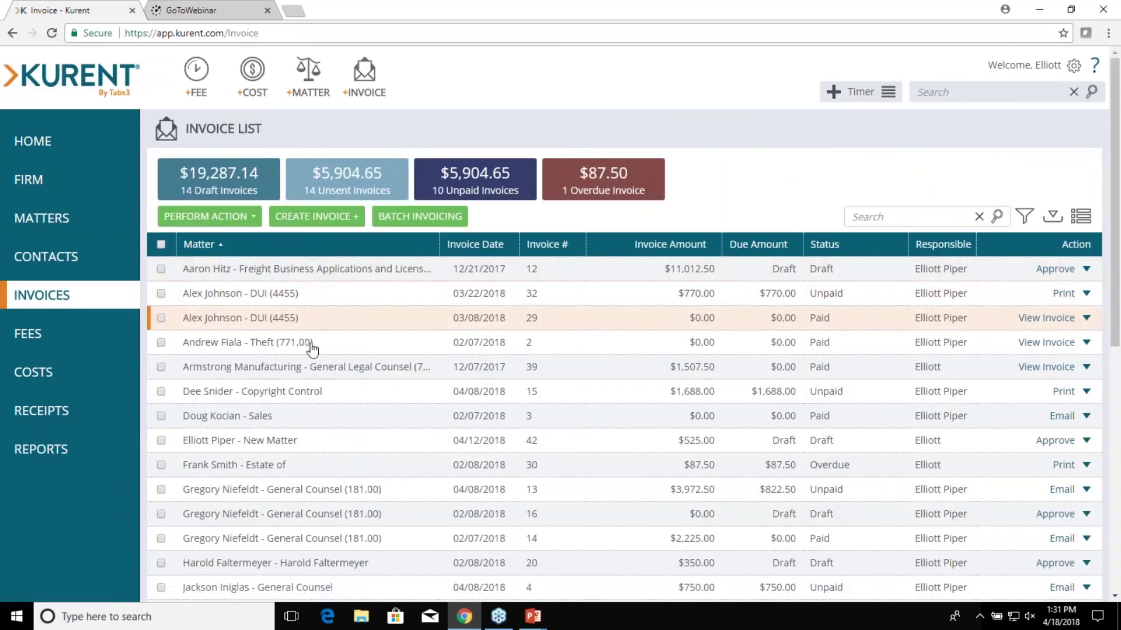
{"action": "left_click", "coordinate": [311, 373]}
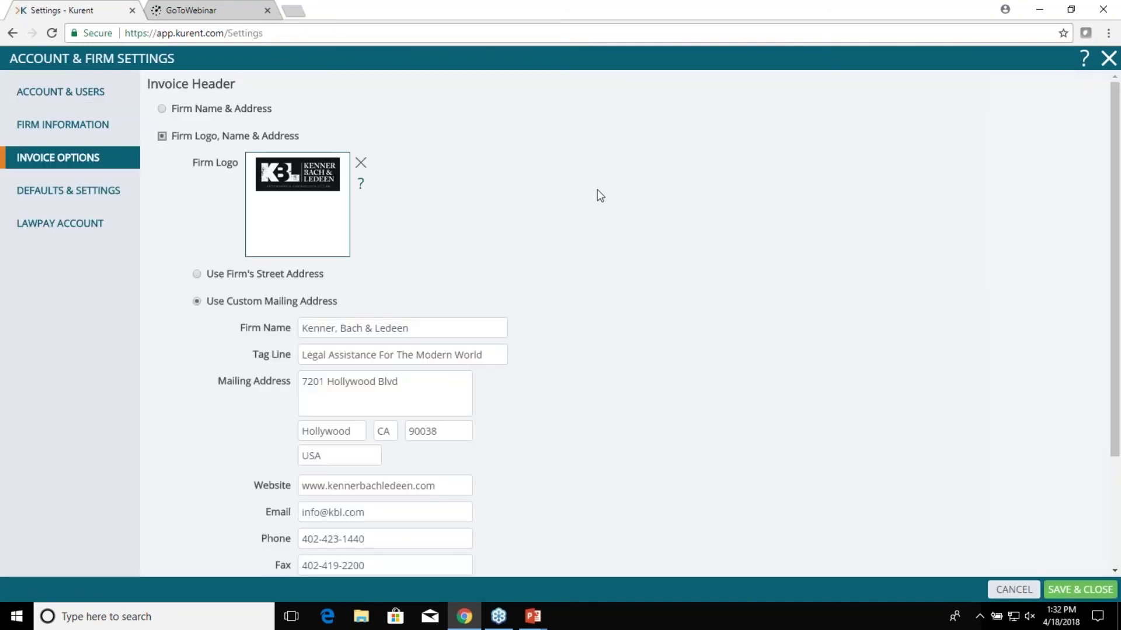
- Try the Firm Letterhead Image Only invoice header, and switch back to Firm Logo, Name & Address
{"action": "scroll", "coordinate": [586, 205], "scroll_direction": "down", "scroll_amount": 1}
{"action": "scroll", "coordinate": [584, 205], "scroll_direction": "down", "scroll_amount": 3}
{"action": "left_click", "coordinate": [162, 446]}
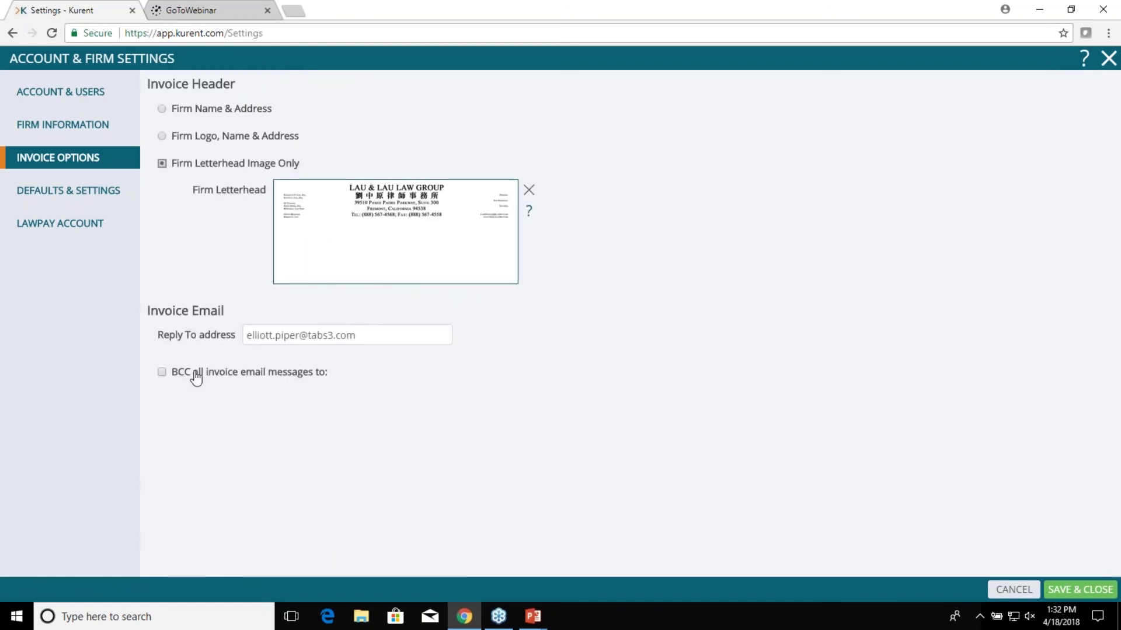
{"action": "left_click", "coordinate": [160, 137]}
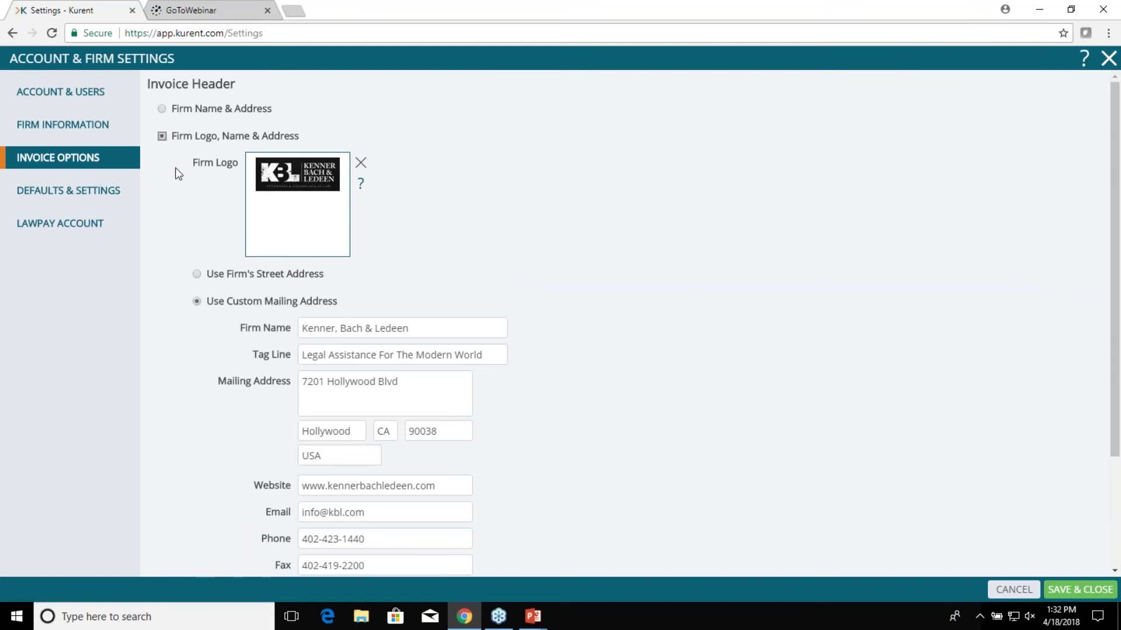
- Preview the Ruled, Basic, String and Blue default invoice layouts, and leave the firm settings without saving
{"action": "left_click", "coordinate": [69, 191]}
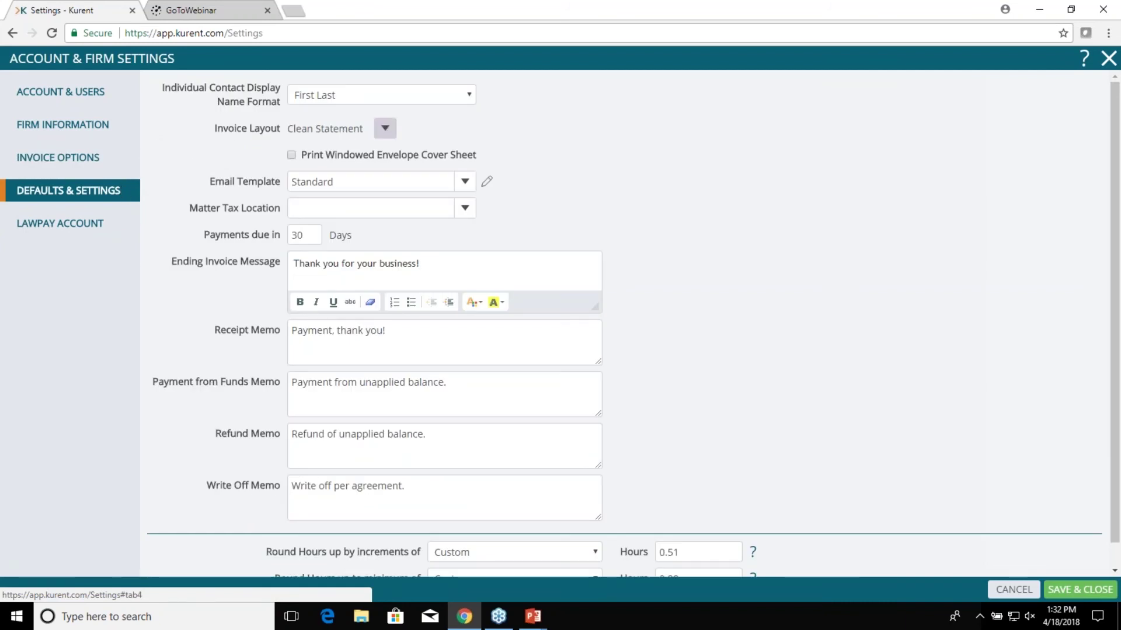
{"action": "left_click", "coordinate": [386, 128]}
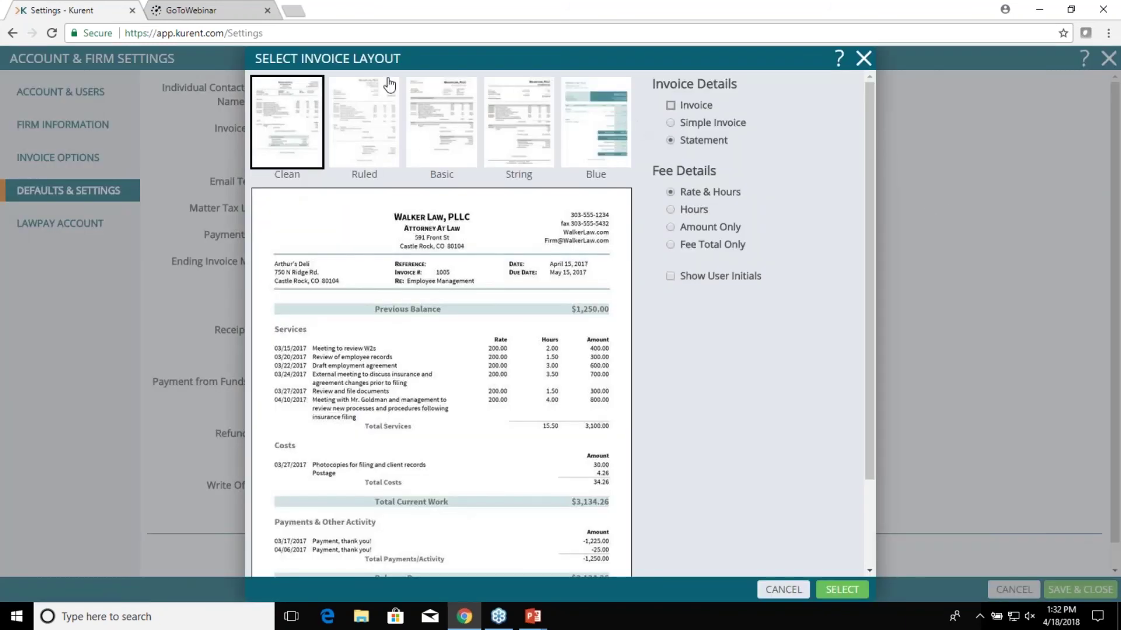
{"action": "left_click", "coordinate": [362, 114]}
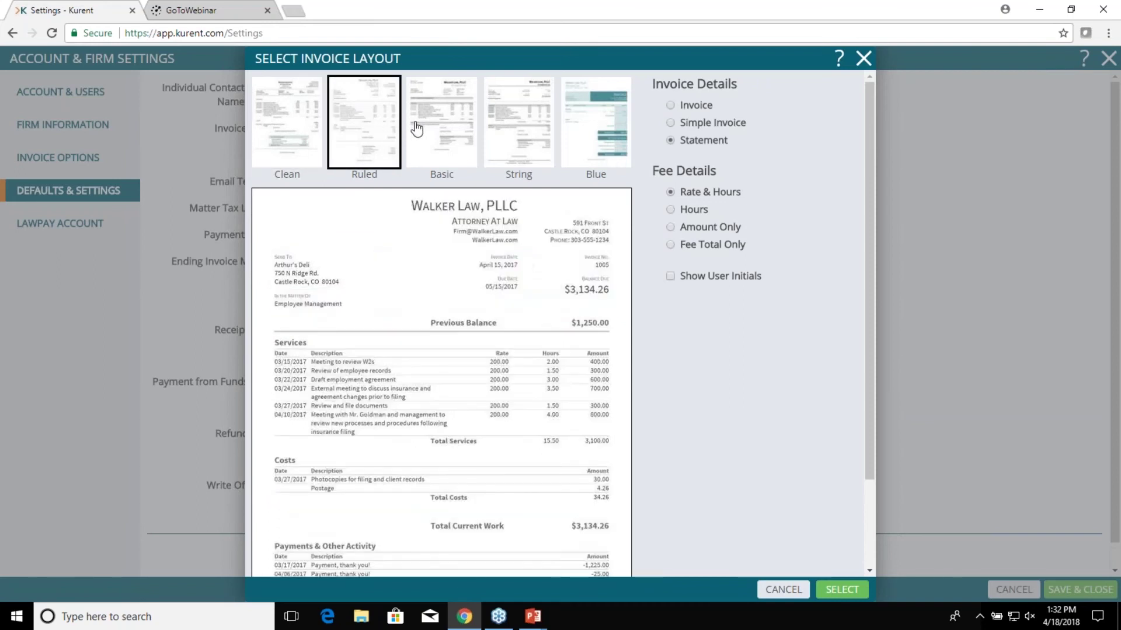
{"action": "left_click", "coordinate": [438, 124]}
{"action": "left_click", "coordinate": [510, 124]}
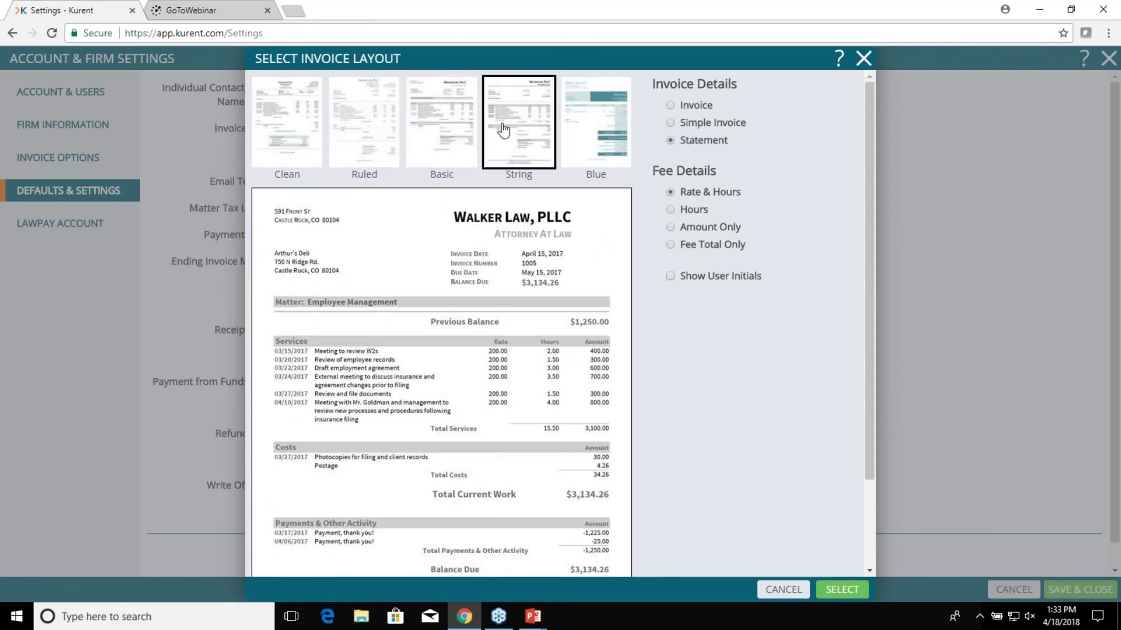
{"action": "left_click", "coordinate": [592, 122]}
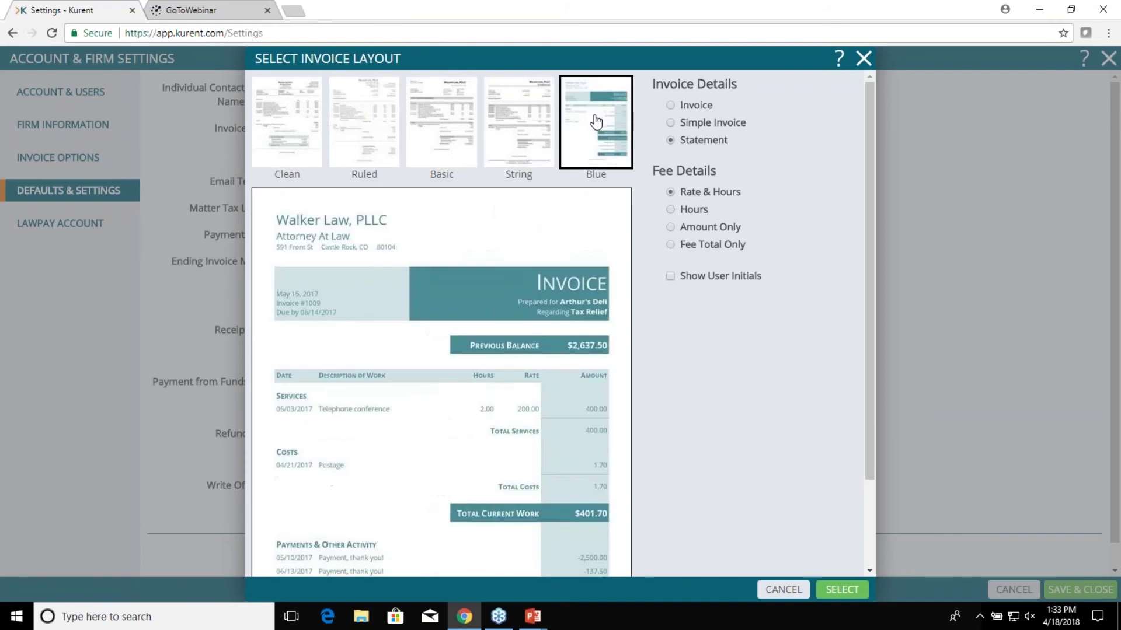
{"action": "mouse_move", "coordinate": [703, 107]}
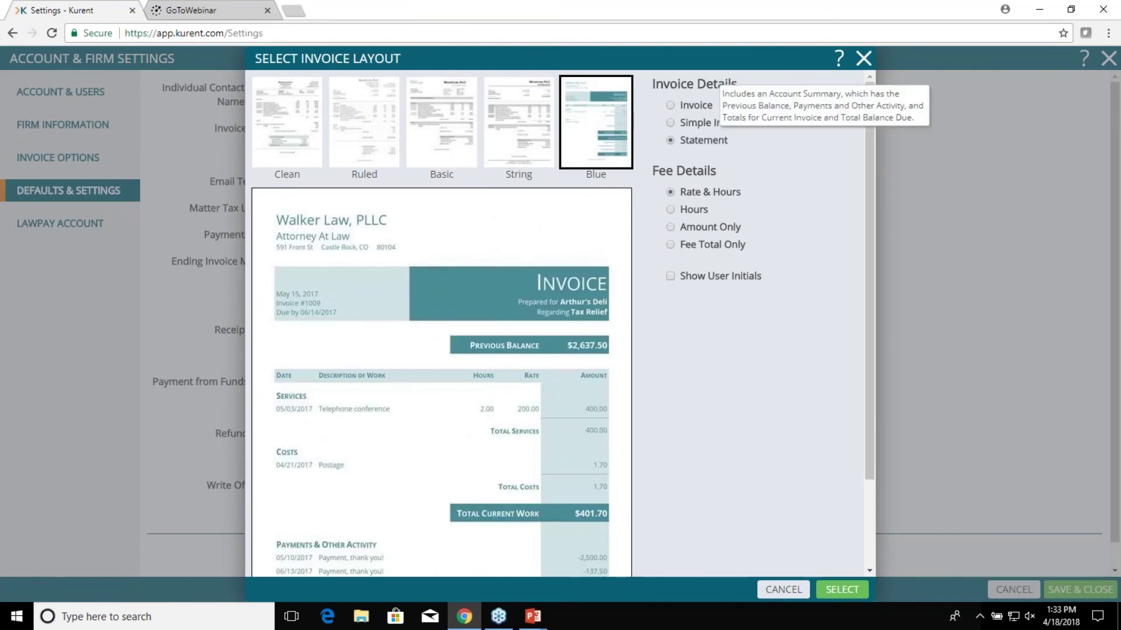
{"action": "mouse_move", "coordinate": [748, 129]}
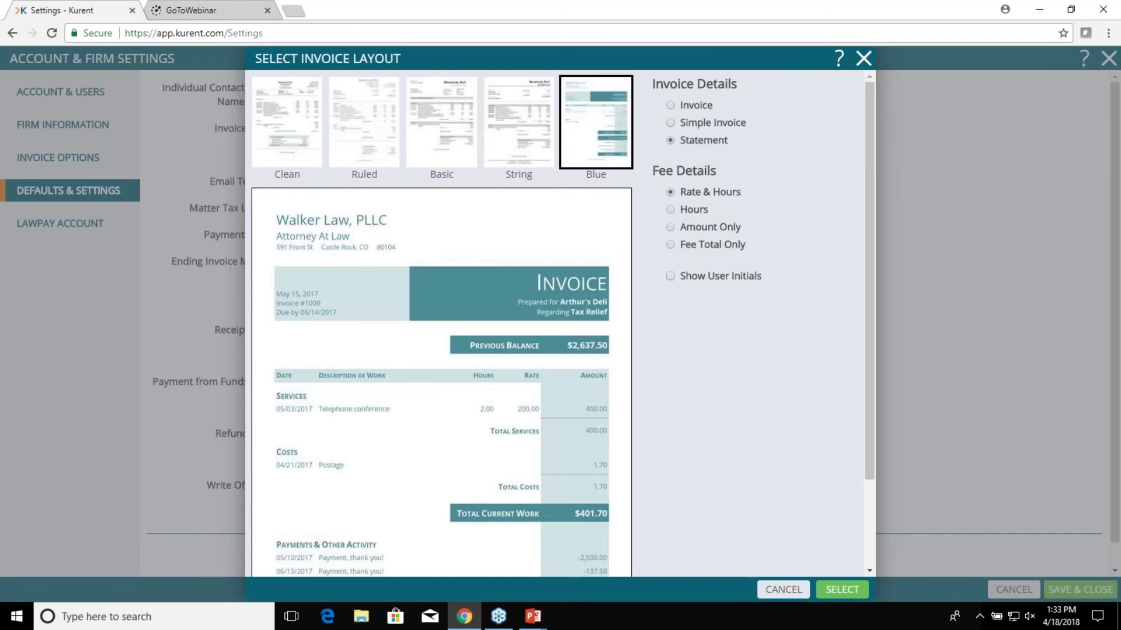
{"action": "left_click", "coordinate": [863, 58]}
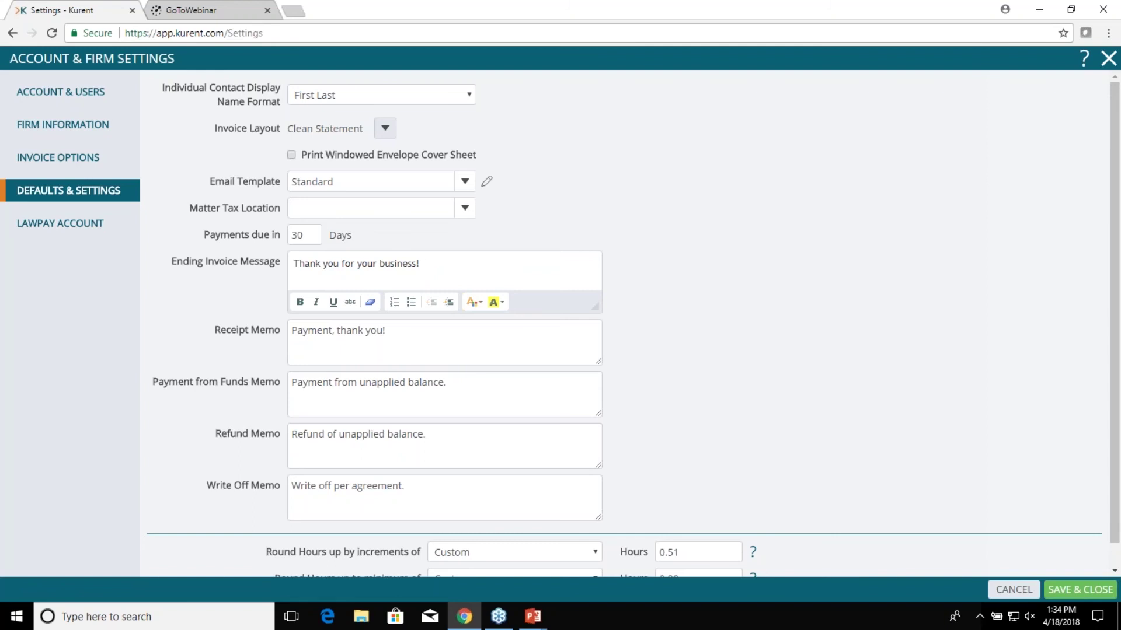
{"action": "left_click", "coordinate": [1108, 58]}
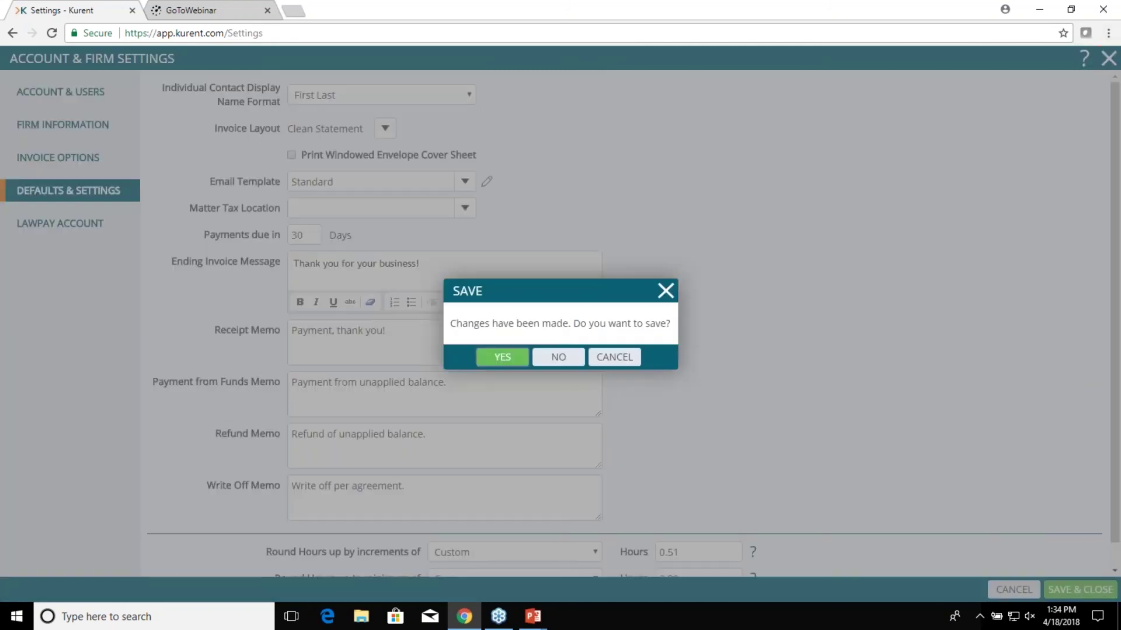
{"action": "left_click", "coordinate": [544, 359]}
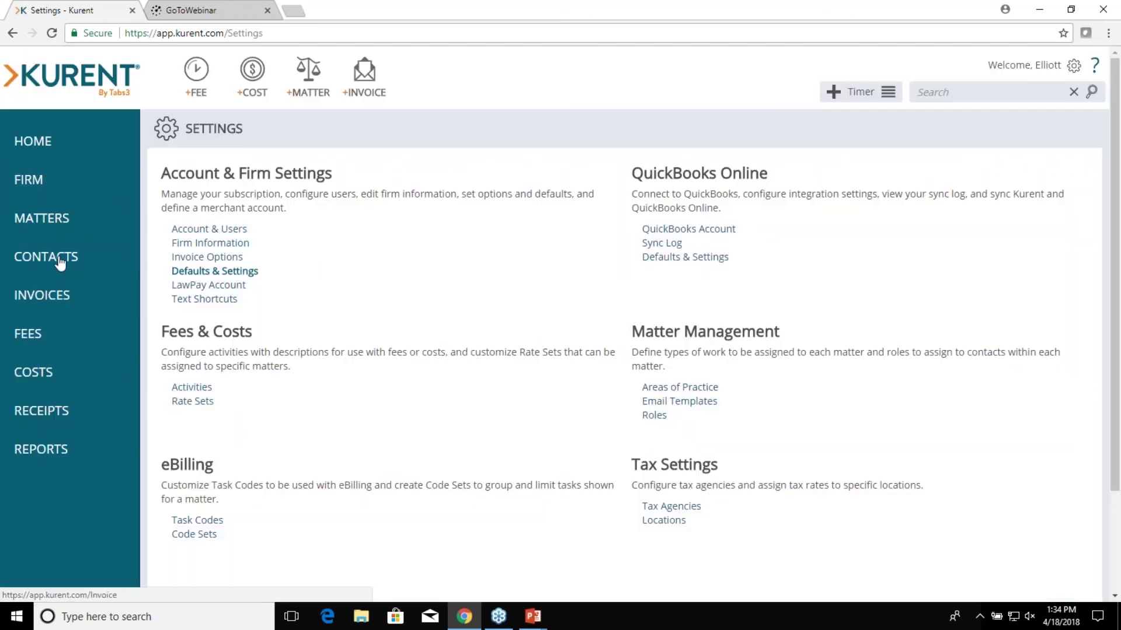
- Start a new fee entry and choose the client's New Matter by searching for the client's first name
{"action": "left_click", "coordinate": [197, 73]}
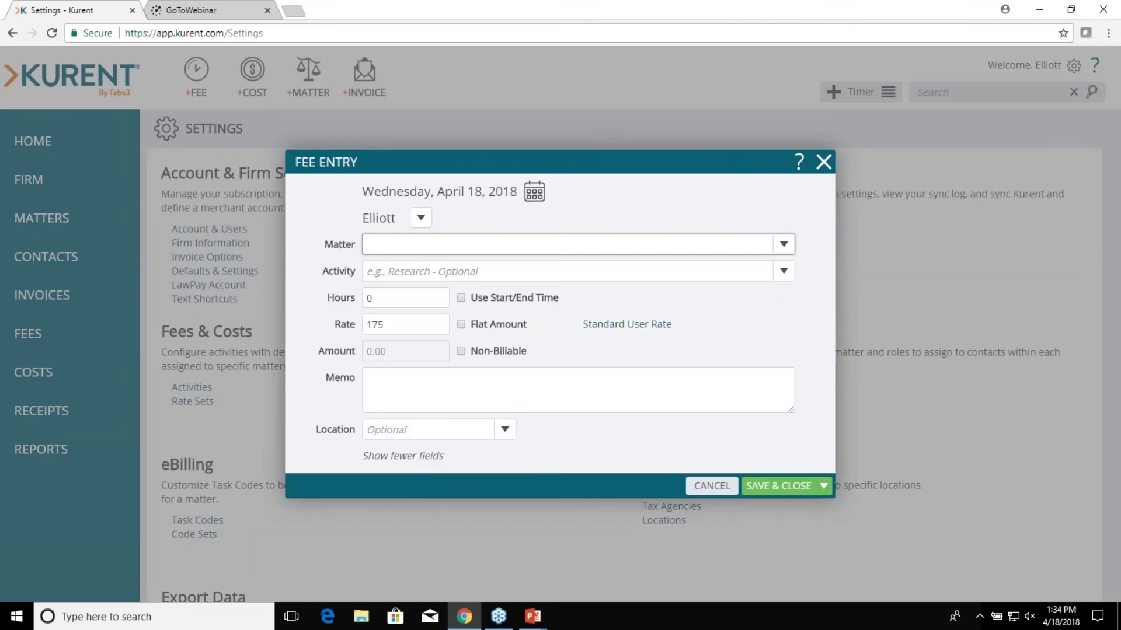
{"action": "type", "text": "Gro"}
{"action": "key", "text": "BackSpace"}
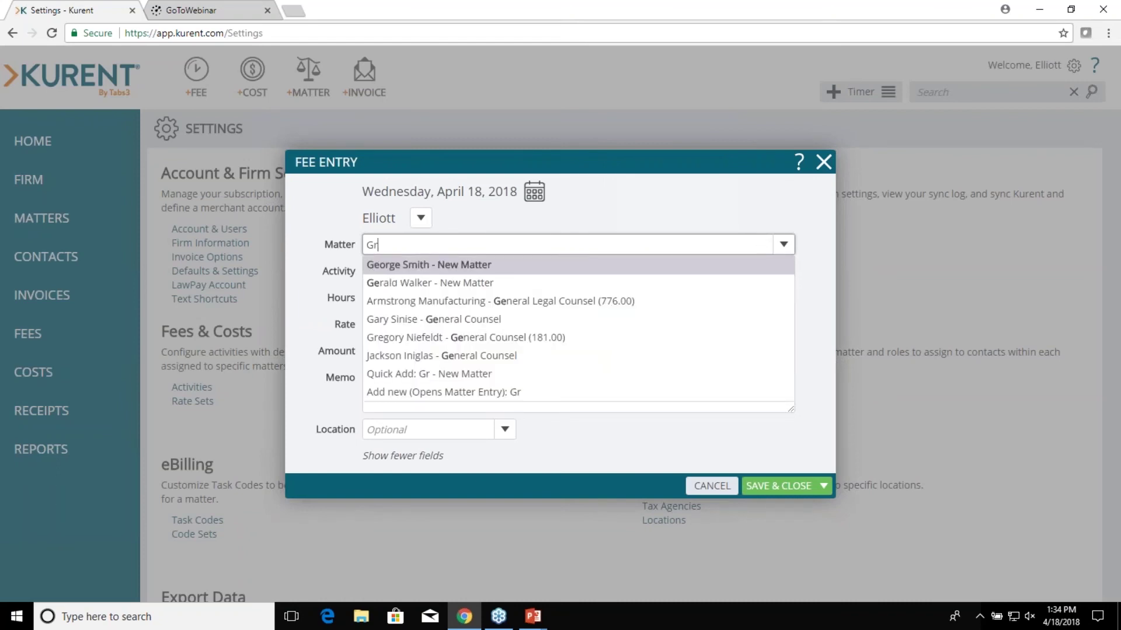
{"action": "key", "text": "BackSpace"}
{"action": "type", "text": "eorge"}
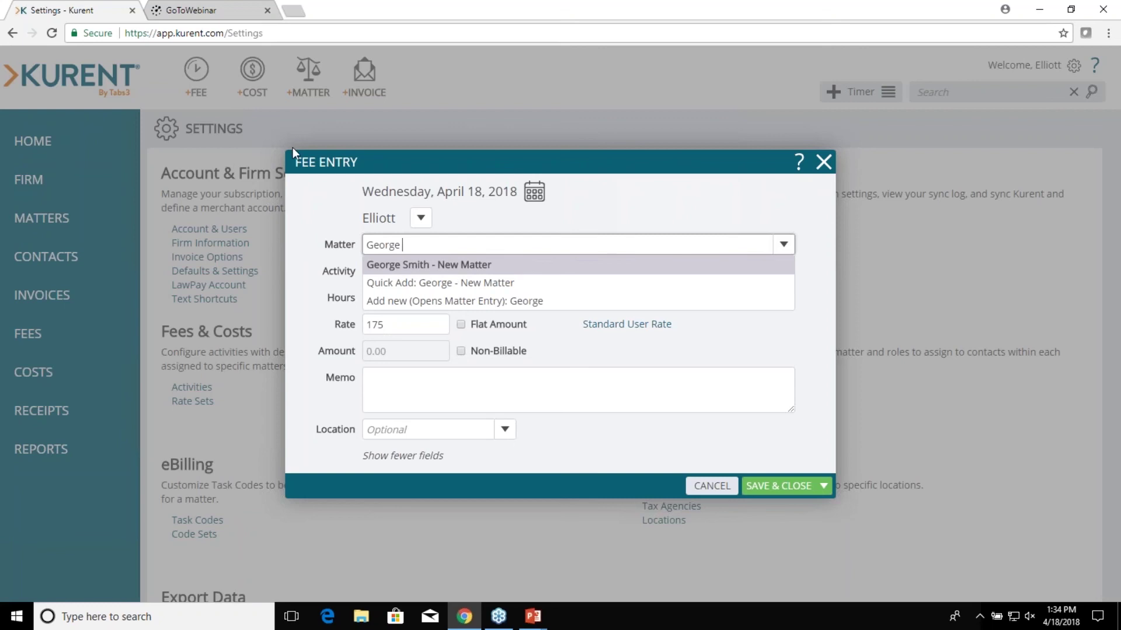
{"action": "left_click", "coordinate": [421, 268]}
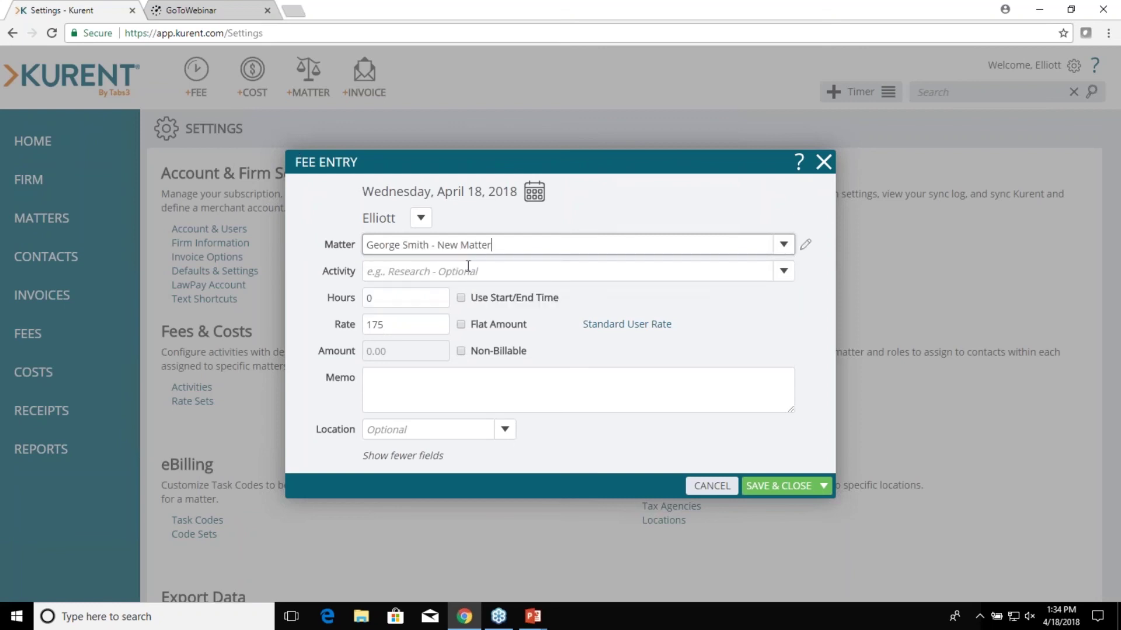
- Open the fee activity selection list and widen the Activity column to browse the full activity names
{"action": "left_click", "coordinate": [784, 273]}
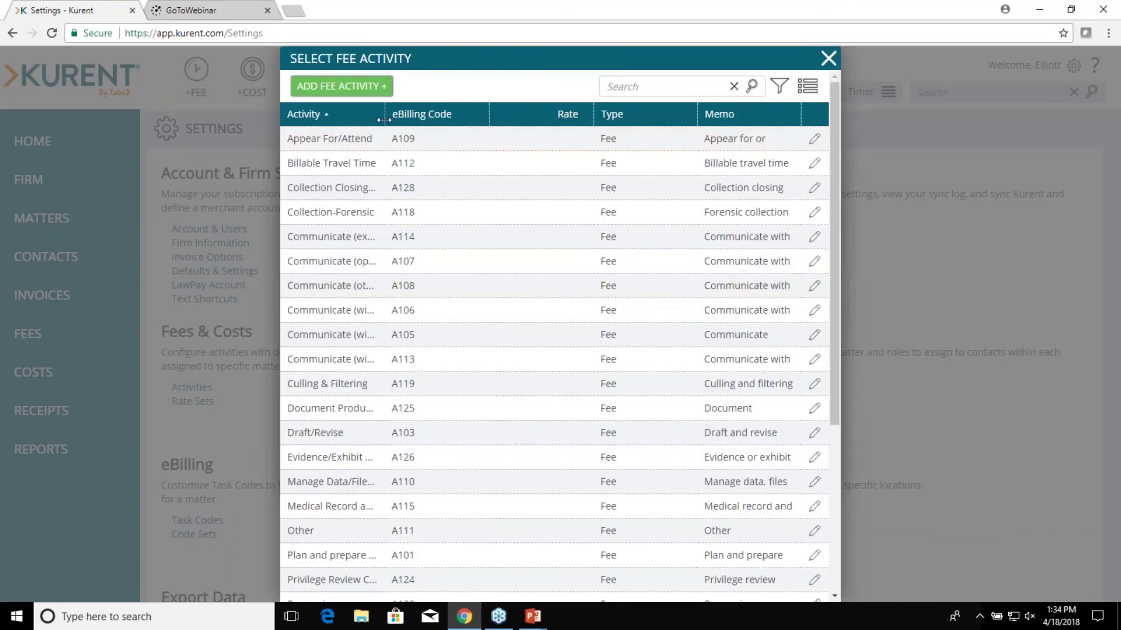
{"action": "left_click_drag", "start_coordinate": [385, 139], "coordinate": [485, 139]}
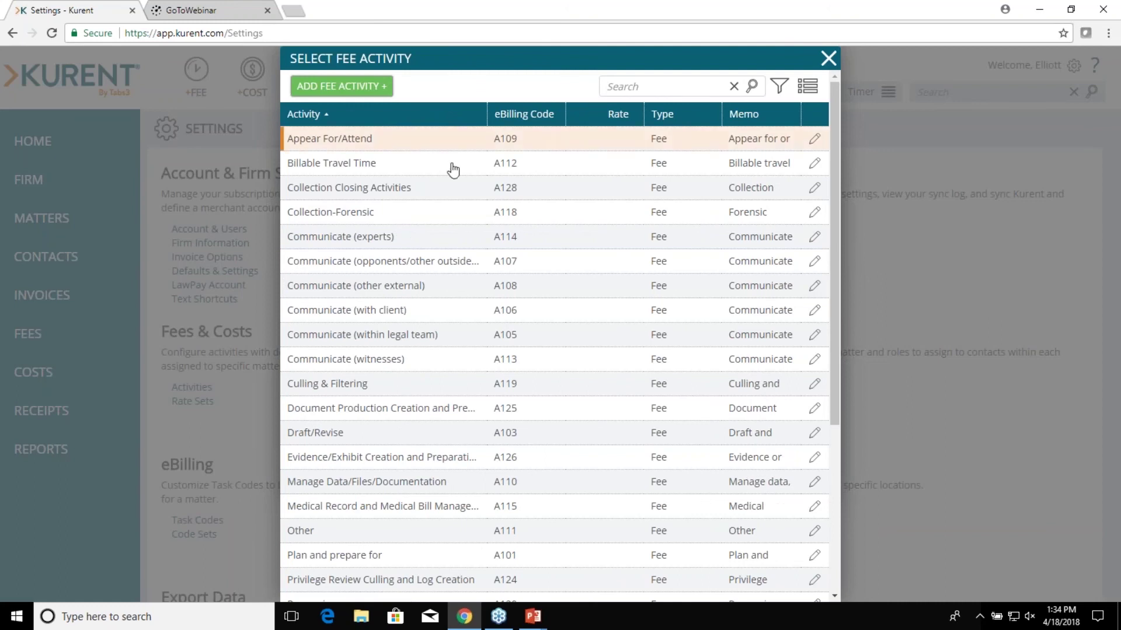
{"action": "scroll", "coordinate": [370, 187], "scroll_direction": "down", "scroll_amount": 1}
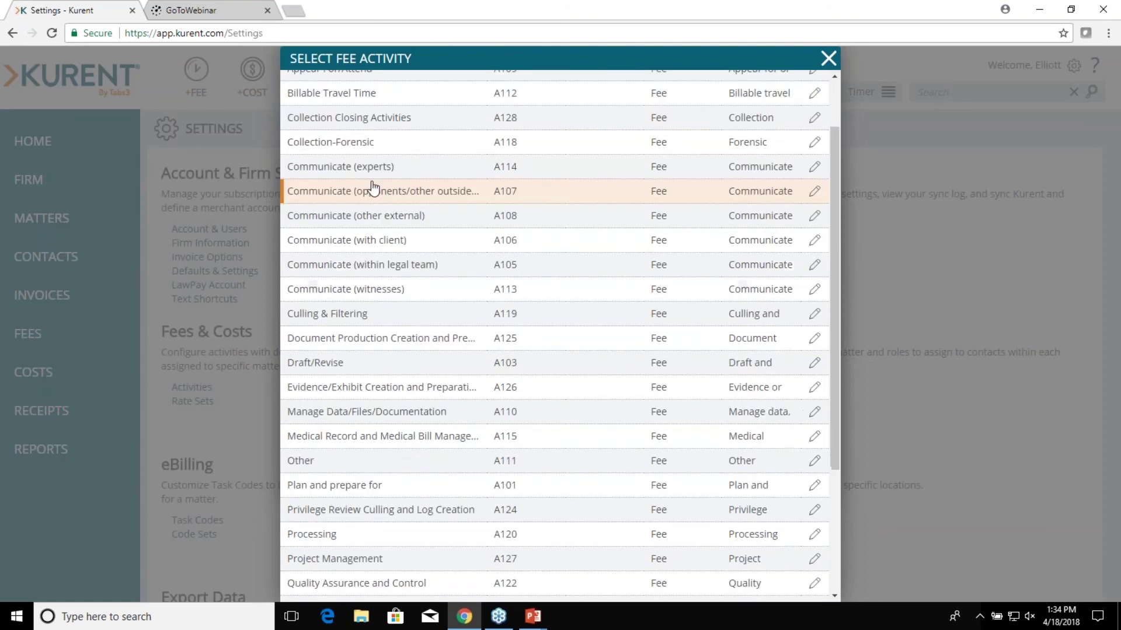
{"action": "scroll", "coordinate": [370, 186], "scroll_direction": "up", "scroll_amount": 1}
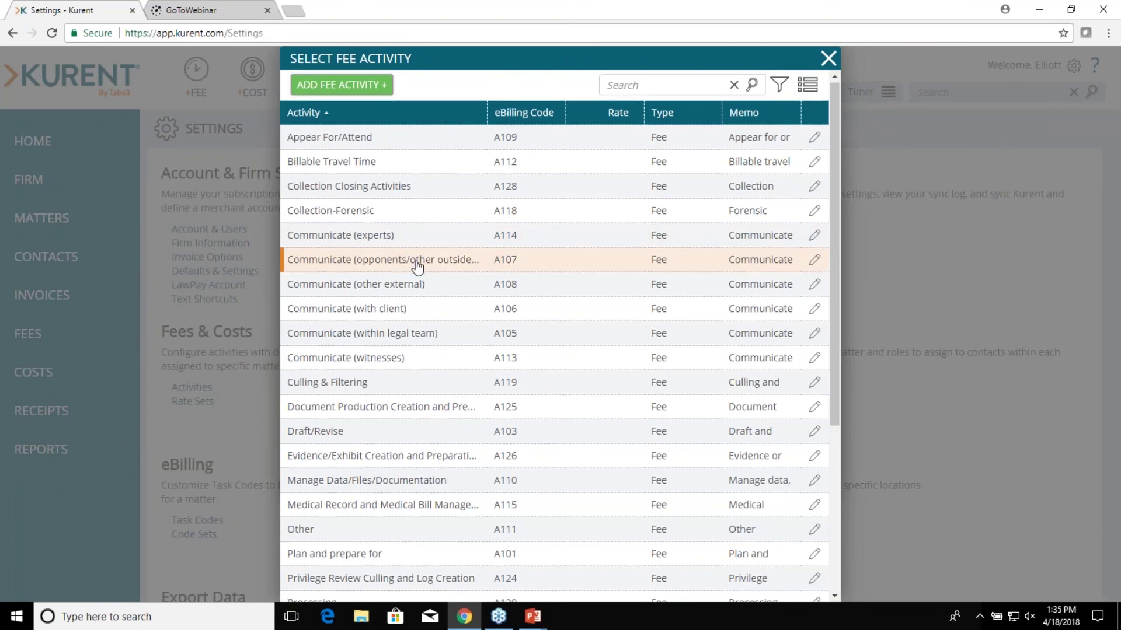
{"action": "scroll", "coordinate": [417, 266], "scroll_direction": "down", "scroll_amount": 4}
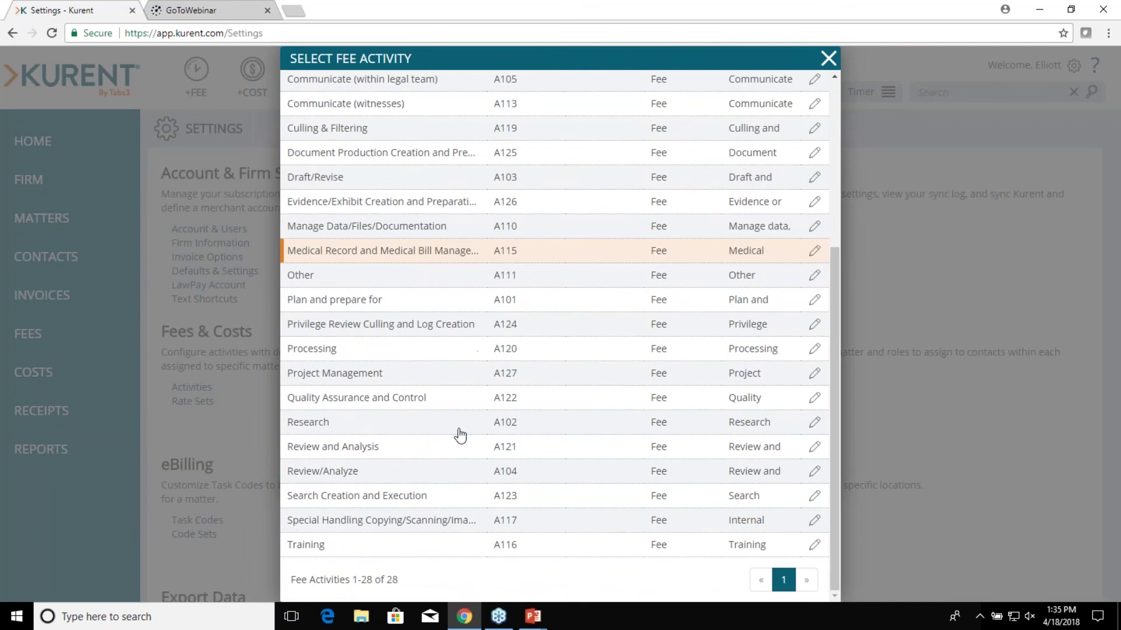
- Edit the Research fee activity to use a flat amount of 150.00 instead of the default user rate, and save it
{"action": "left_click", "coordinate": [815, 425]}
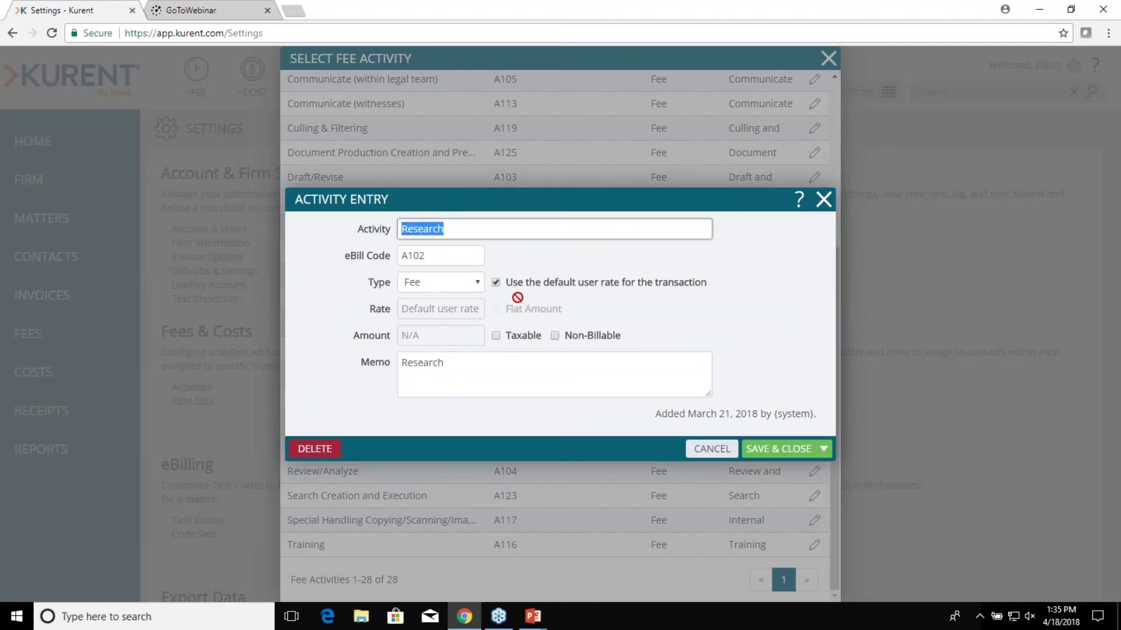
{"action": "left_click", "coordinate": [495, 283]}
{"action": "left_click", "coordinate": [496, 309]}
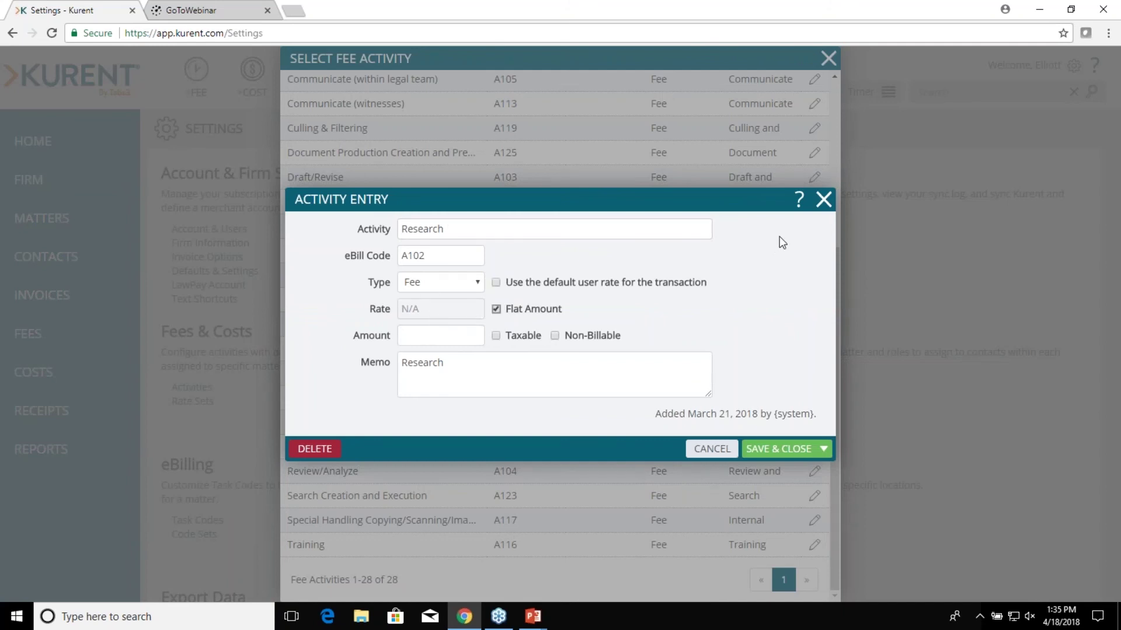
{"action": "left_click", "coordinate": [444, 337]}
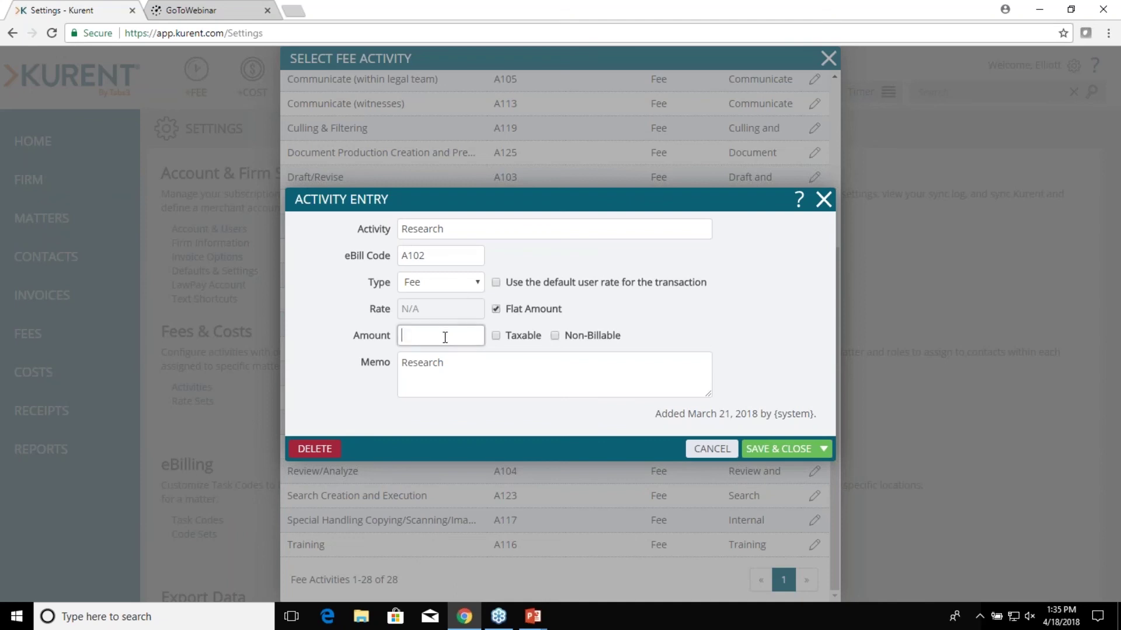
{"action": "type", "text": "150.00"}
{"action": "left_click", "coordinate": [789, 450]}
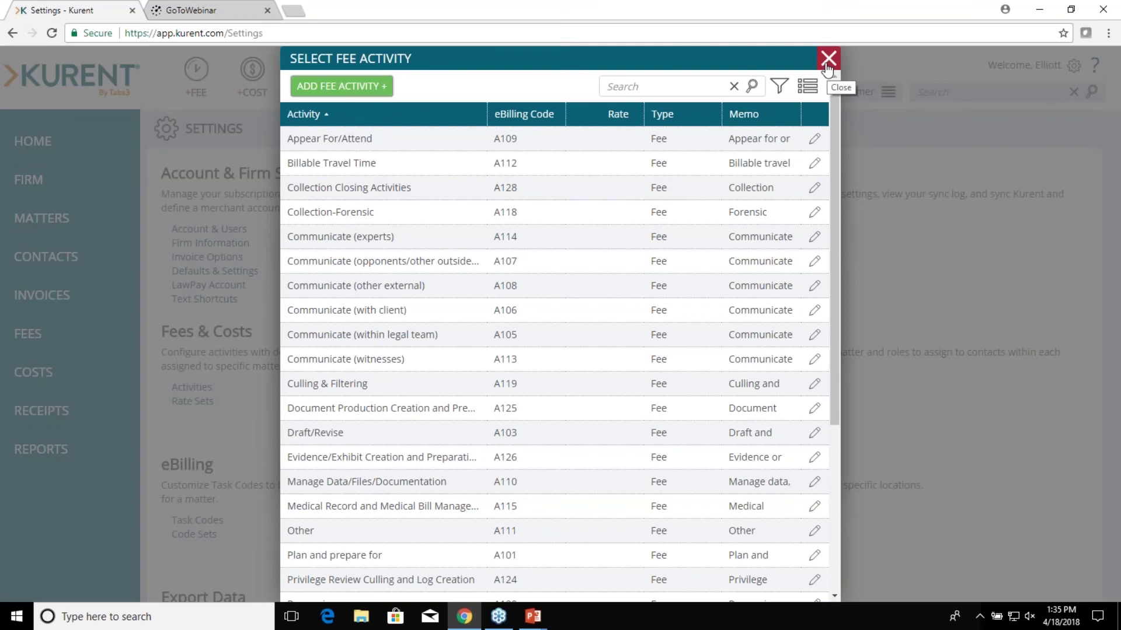
- Close the fee activity selection list without choosing an activity and discard the new fee entry without saving
{"action": "left_click", "coordinate": [826, 65]}
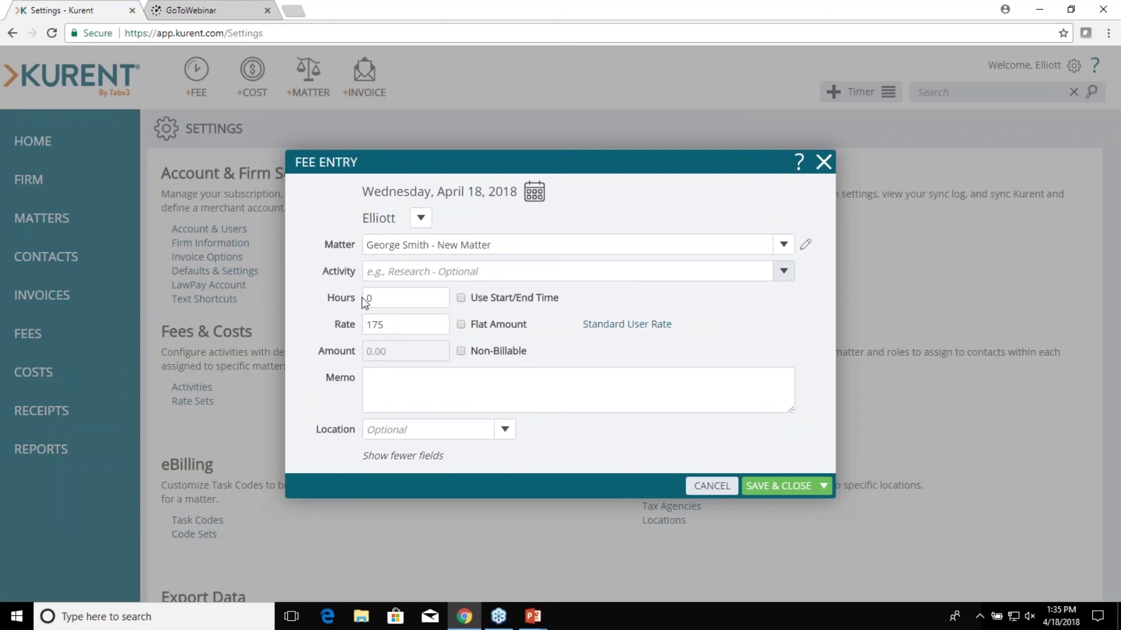
{"action": "left_click", "coordinate": [389, 276]}
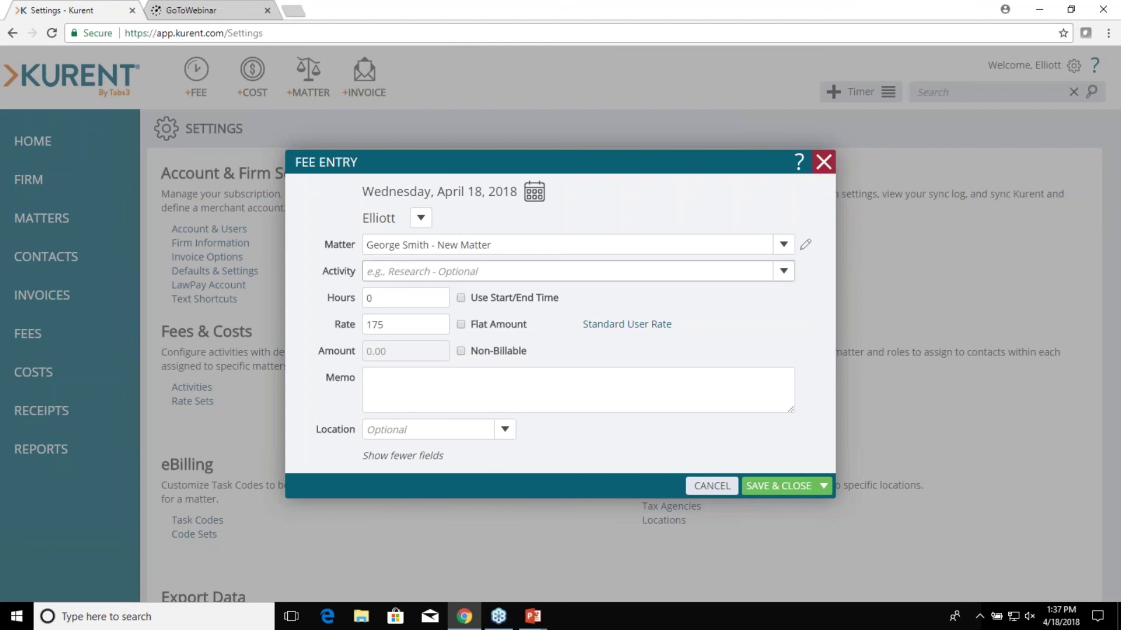
{"action": "left_click", "coordinate": [824, 162]}
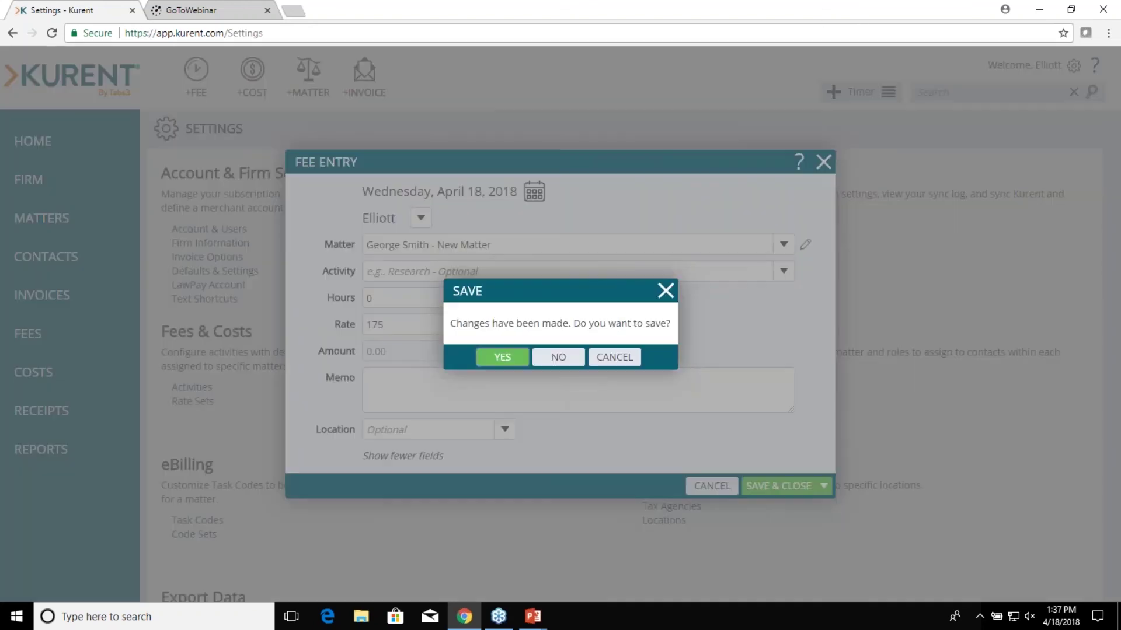
{"action": "left_click", "coordinate": [558, 357]}
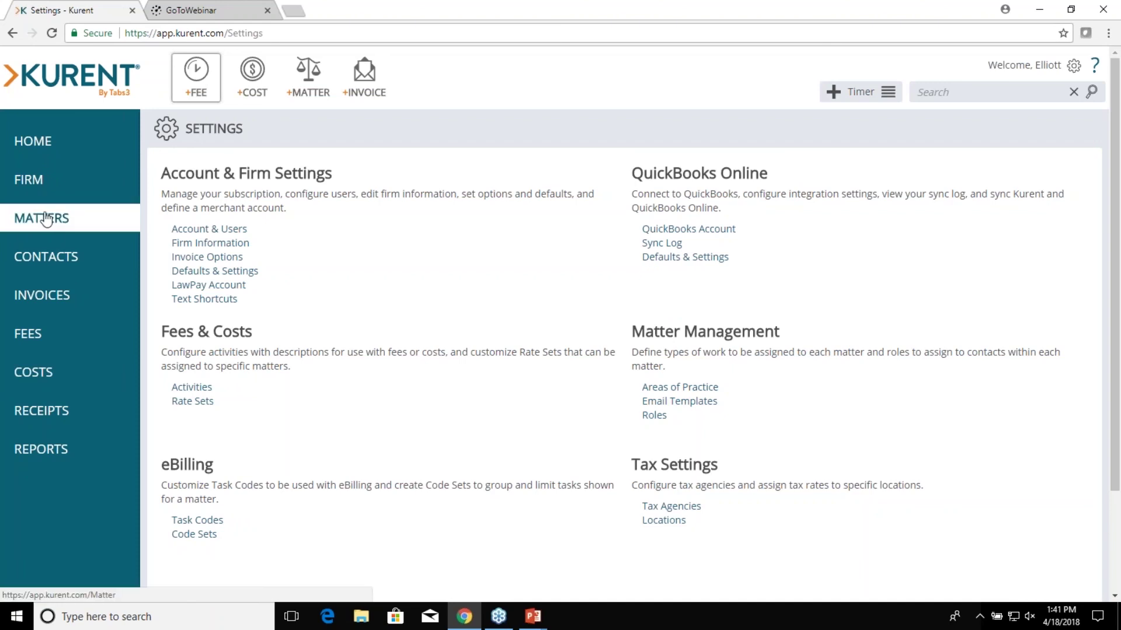
- Go to the fee list, view the details of the 04/17/2018 Initial Meeting fee, and close the entry
{"action": "left_click", "coordinate": [68, 330]}
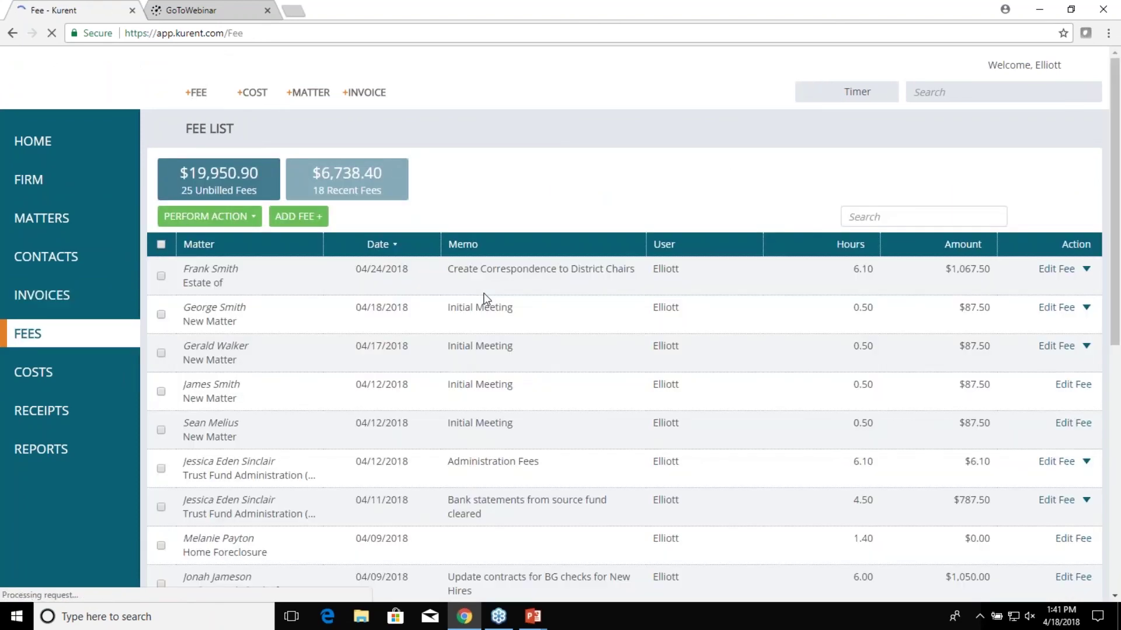
{"action": "left_click", "coordinate": [319, 349]}
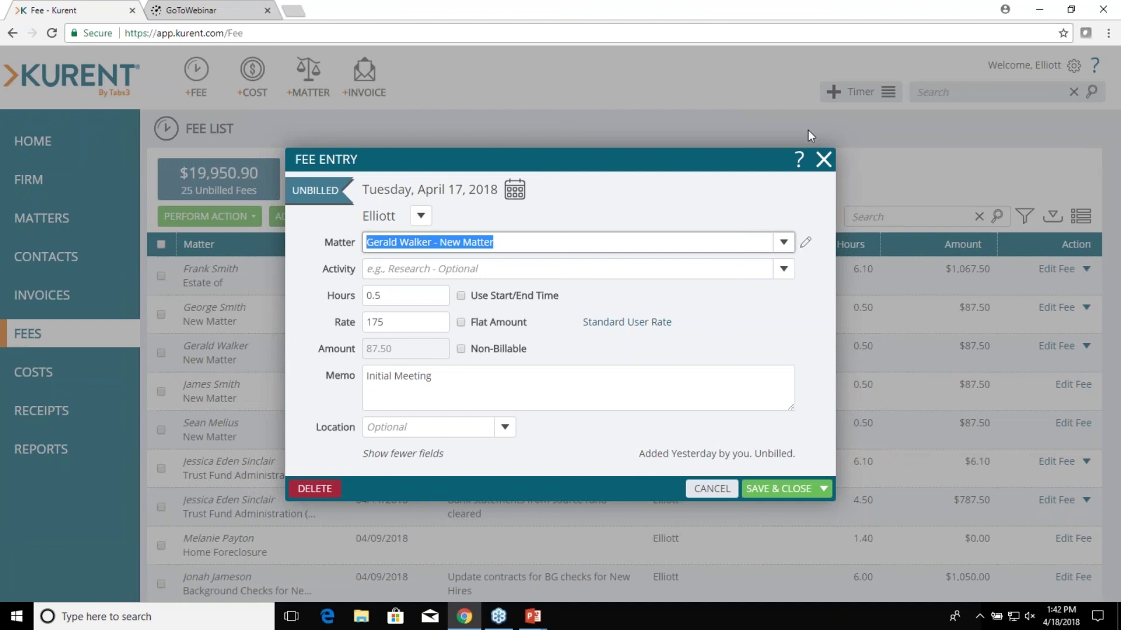
{"action": "left_click", "coordinate": [822, 159]}
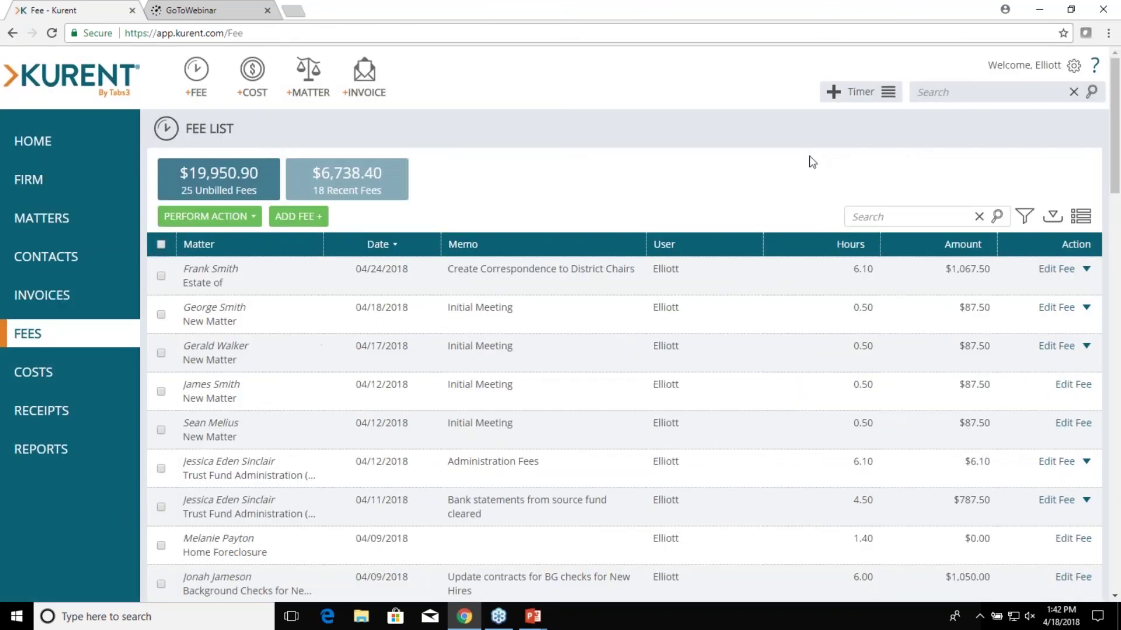